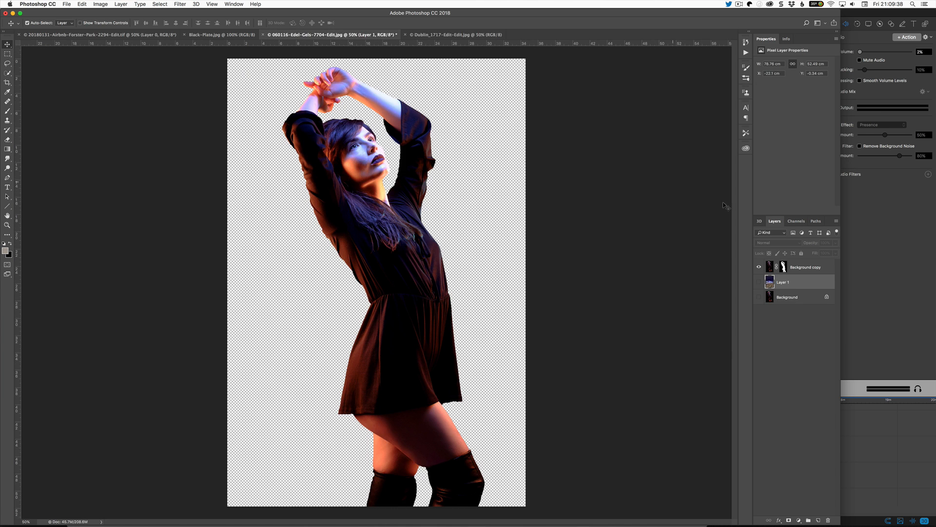
# Delete the existing city layer and copy the Dublin_1717 photo into the portrait document beneath the cut-out model, accepting the colour profile conversion.
pyautogui.click(759, 282)
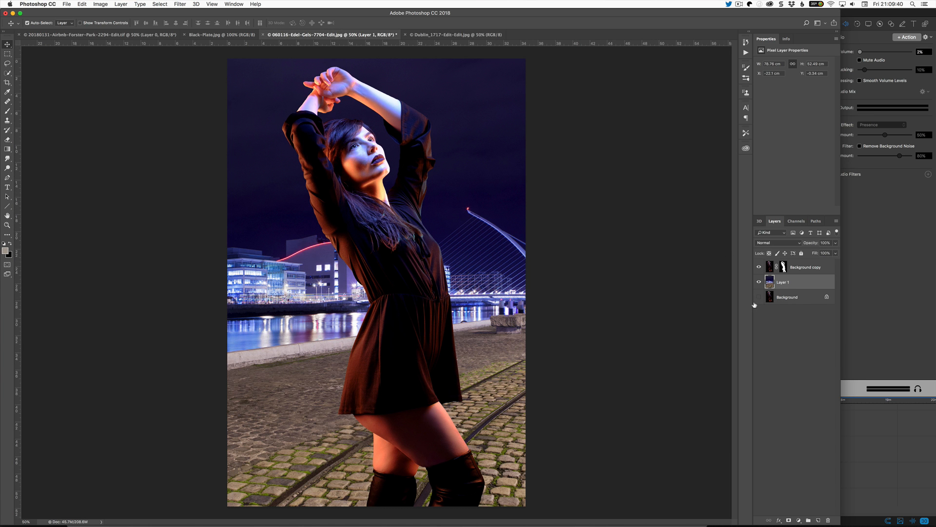
pyautogui.moveTo(800, 287); pyautogui.dragTo(828, 521)
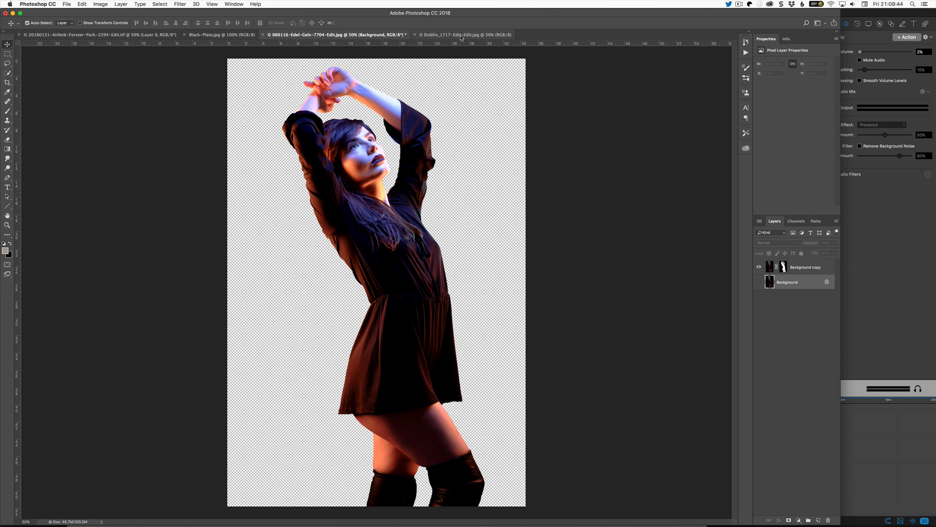
pyautogui.click(461, 36)
pyautogui.moveTo(772, 267); pyautogui.dragTo(378, 38)
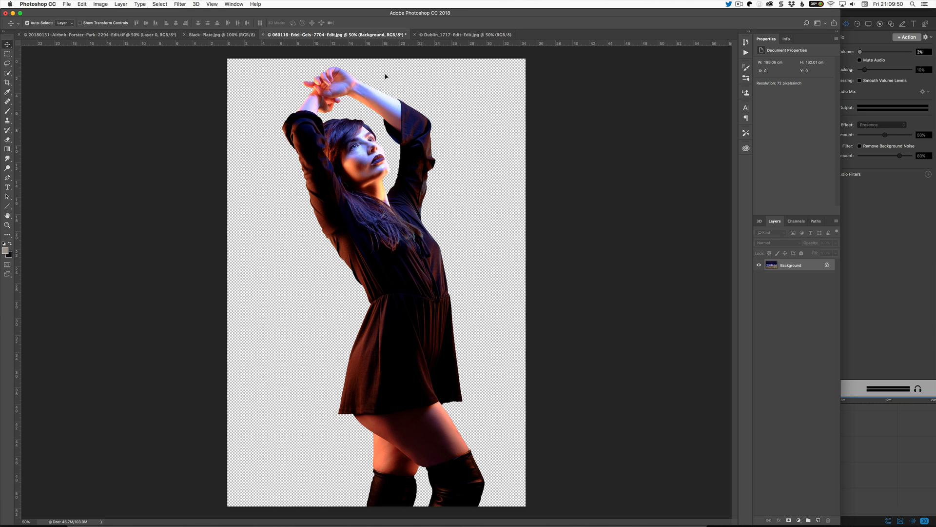
pyautogui.moveTo(453, 218); pyautogui.dragTo(461, 227)
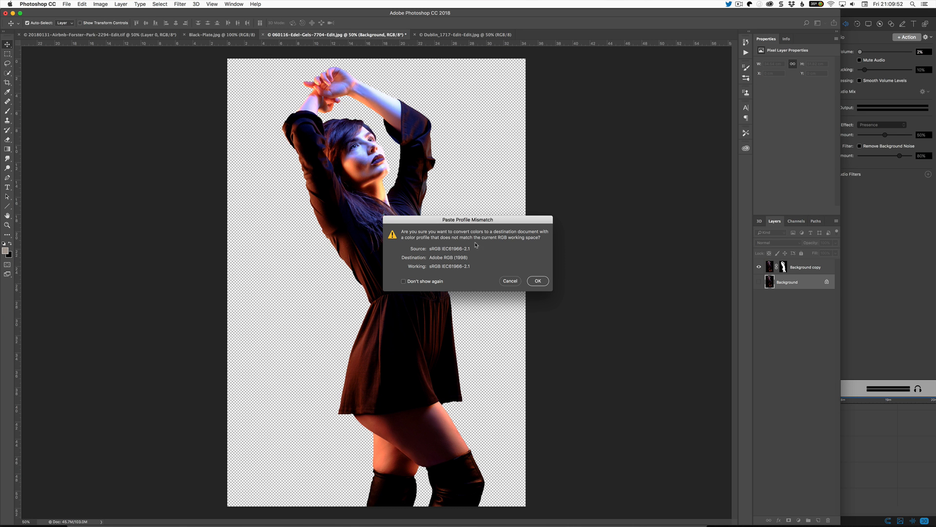
pyautogui.click(537, 281)
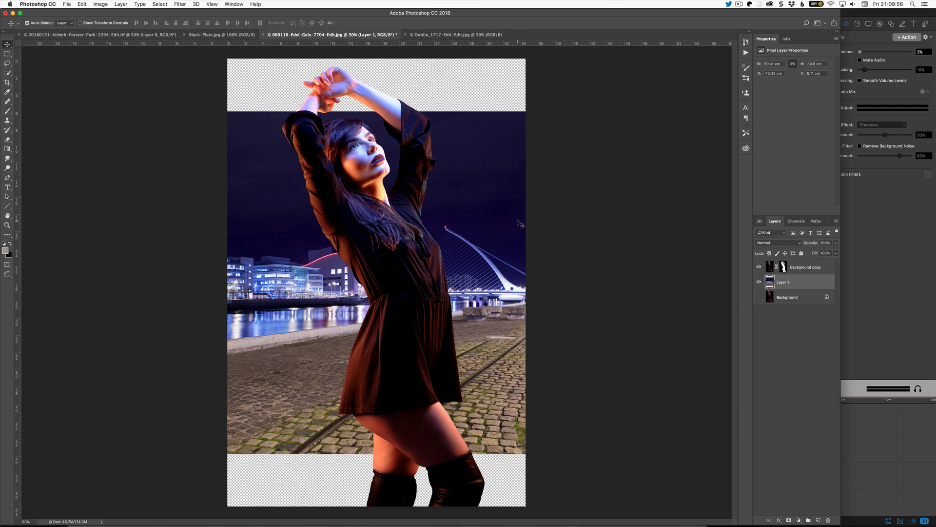
# Scale the Dublin photo layer up proportionally to about 134% and position it to cover the whole canvas.
pyautogui.click(89, 5)
pyautogui.click(97, 161)
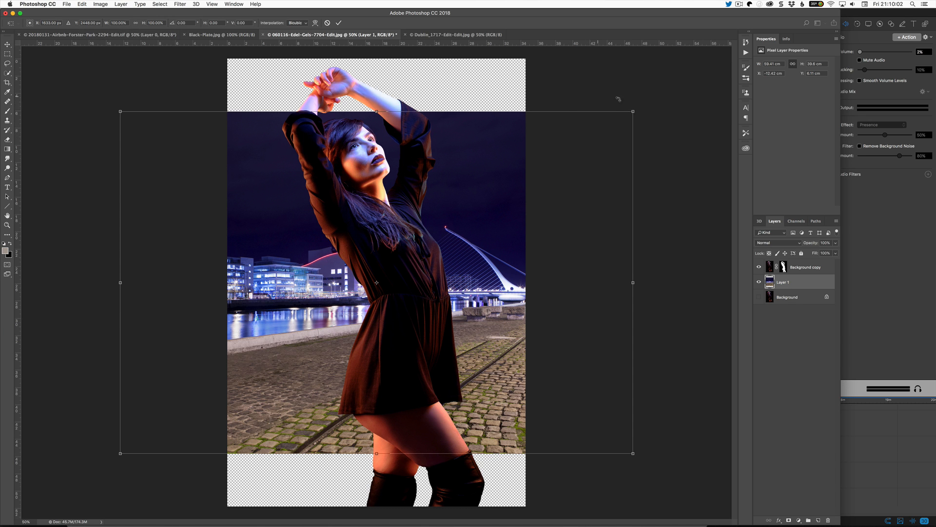
pyautogui.moveTo(633, 112); pyautogui.dragTo(720, 53)
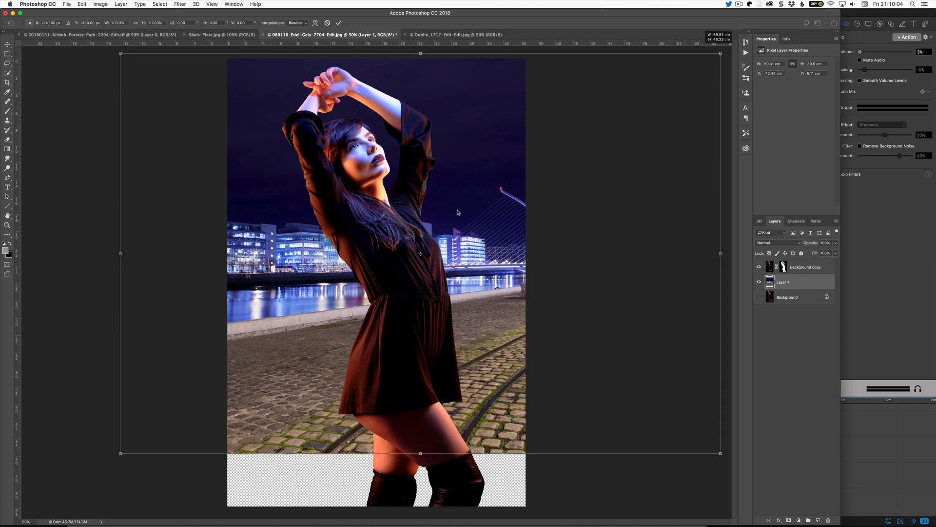
pyautogui.moveTo(120, 453); pyautogui.dragTo(34, 515)
pyautogui.moveTo(522, 341); pyautogui.dragTo(517, 338)
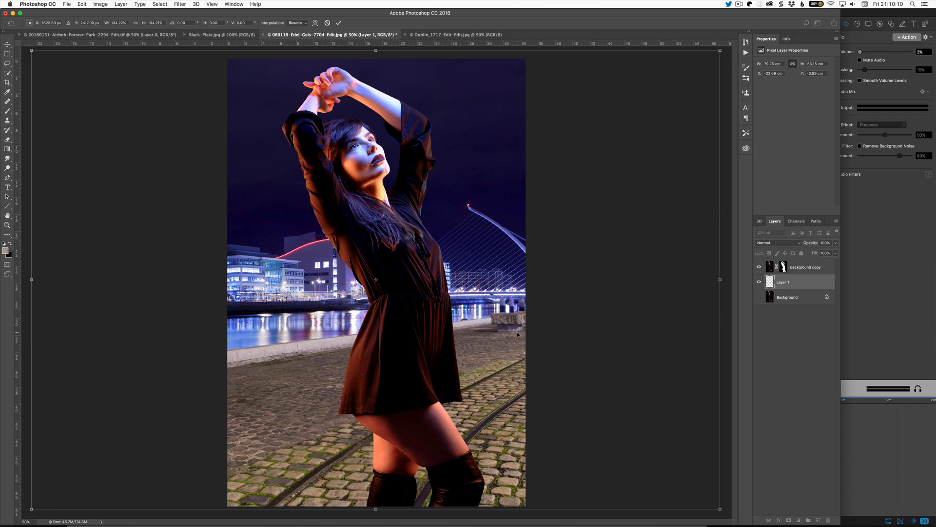
pyautogui.press('Return')
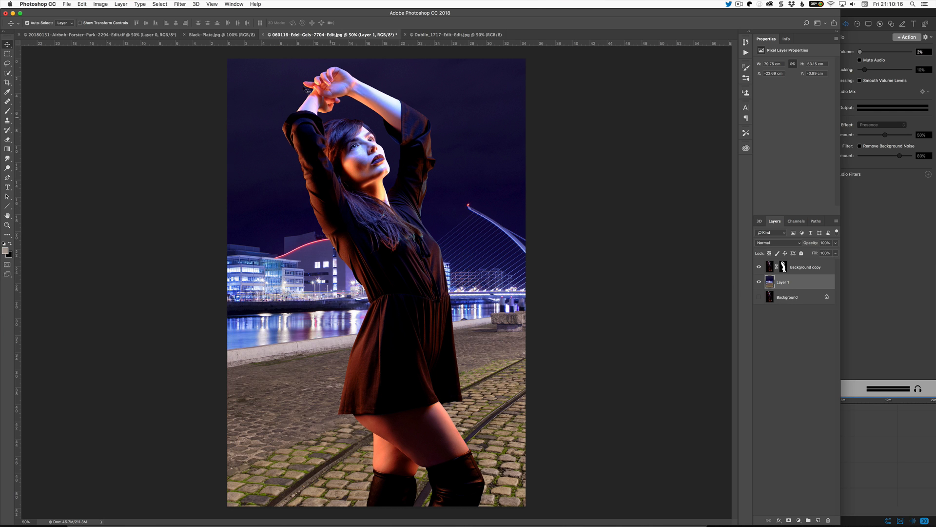
# Show the Timeline and create a video timeline for the document.
pyautogui.click(212, 4)
pyautogui.moveTo(234, 4)
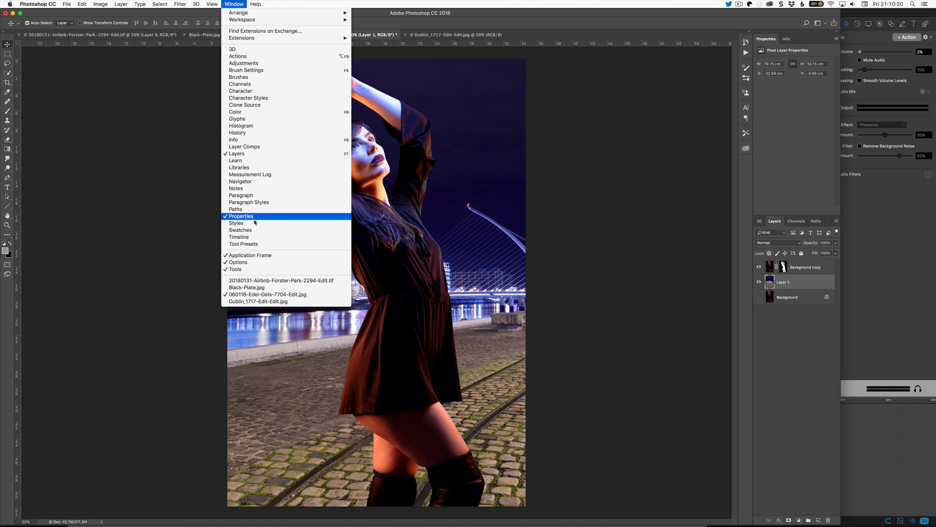
pyautogui.click(254, 237)
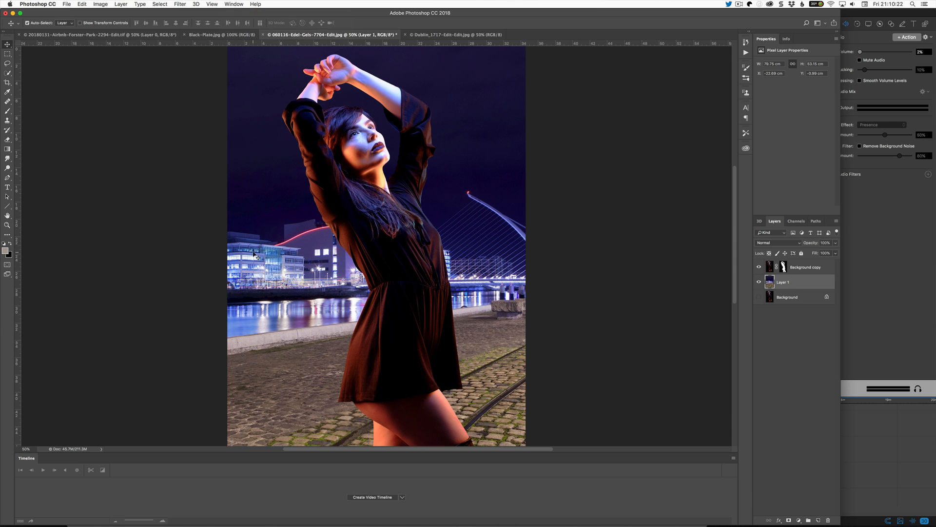
pyautogui.click(373, 497)
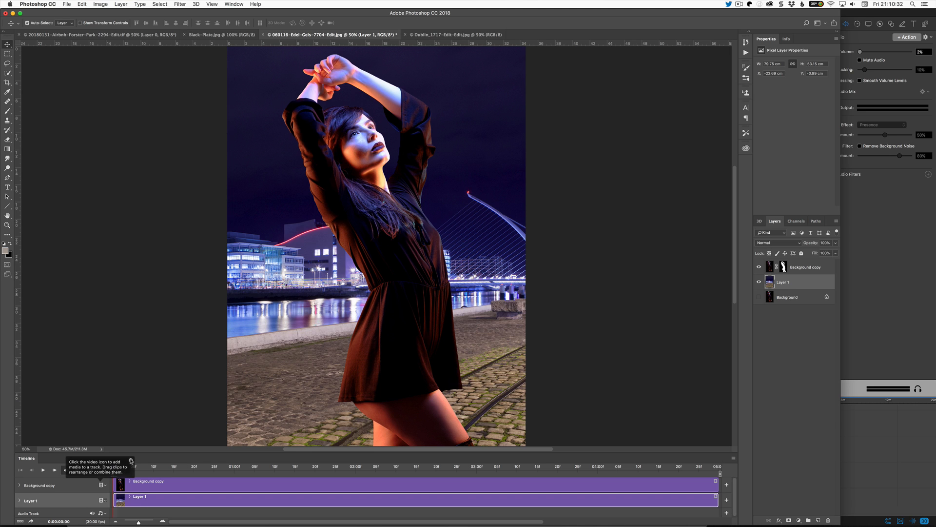
# Add an opacity keyframe for the Background copy layer at the start of the timeline, with opacity at 0%.
pyautogui.click(19, 485)
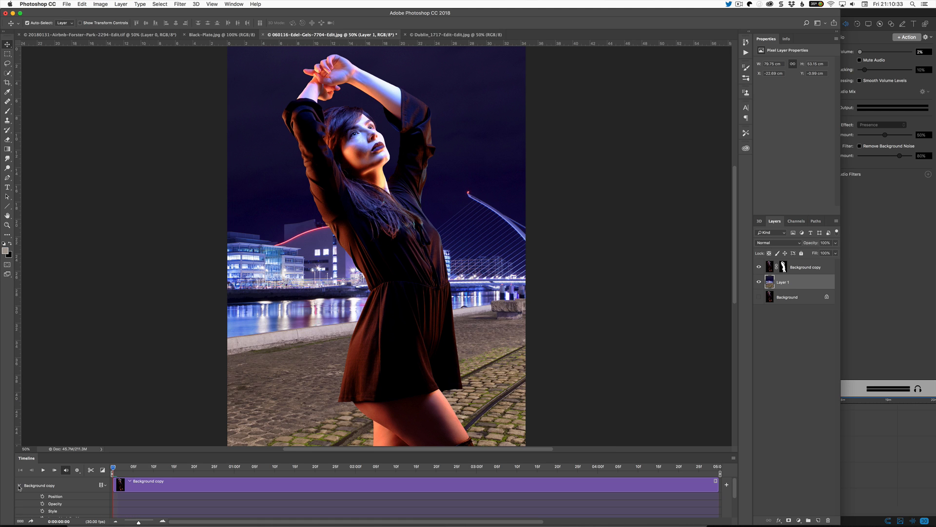
pyautogui.click(42, 504)
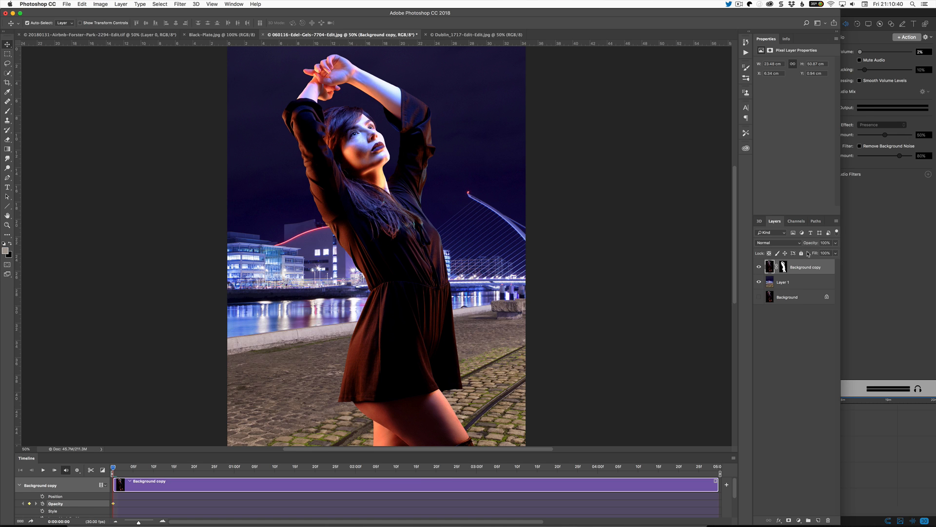
pyautogui.click(835, 243)
pyautogui.moveTo(836, 253); pyautogui.dragTo(692, 357)
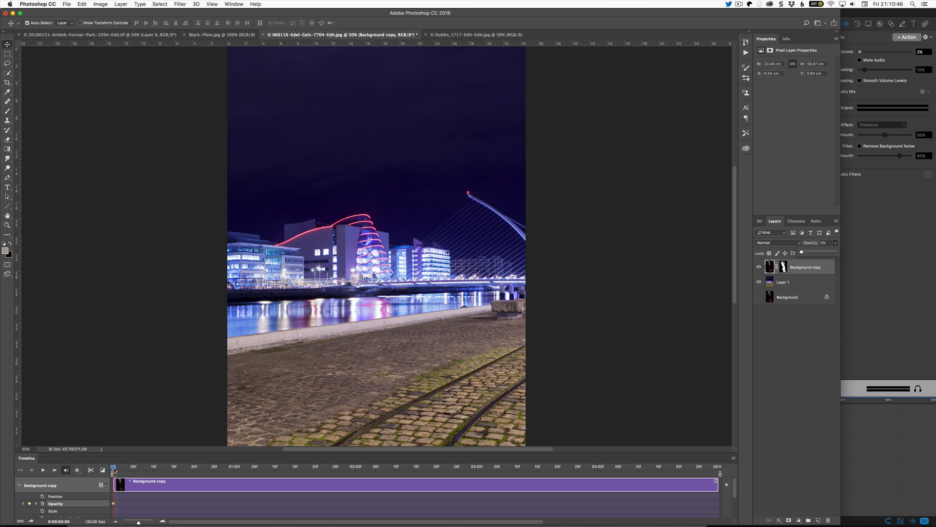
# Add a second Background copy opacity keyframe at 1 second with opacity at 100%, and play the fade-in from the start.
pyautogui.moveTo(114, 469); pyautogui.dragTo(235, 473)
pyautogui.click(30, 503)
pyautogui.click(835, 243)
pyautogui.moveTo(808, 255); pyautogui.dragTo(843, 255)
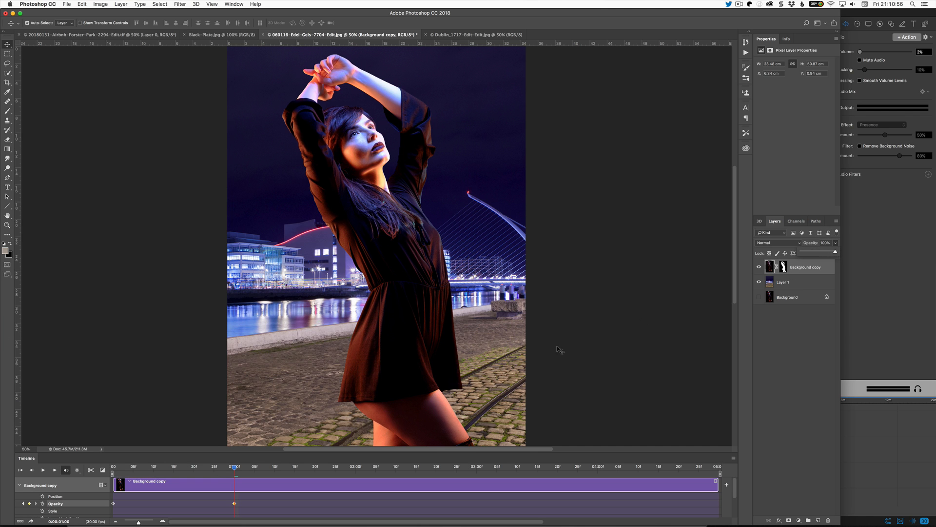
pyautogui.moveTo(235, 467); pyautogui.dragTo(113, 468)
pyautogui.click(43, 470)
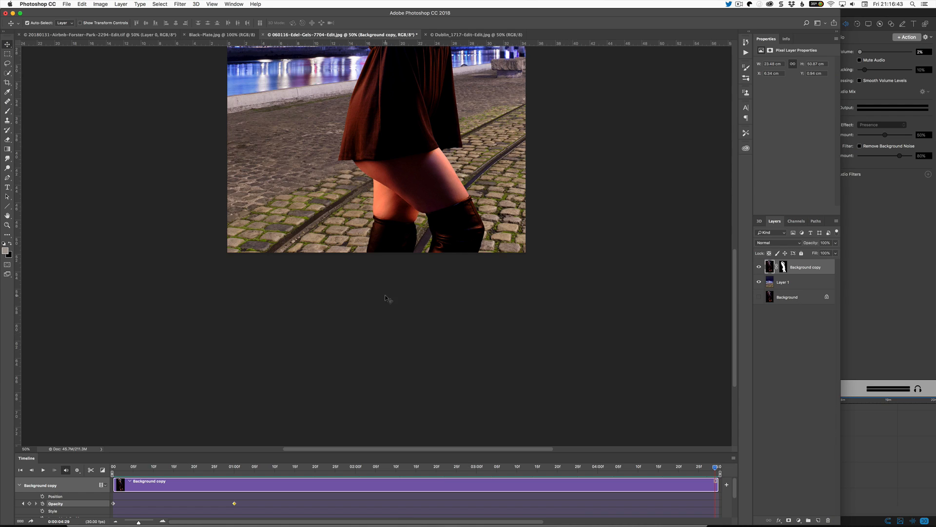
# Crop the composition to a vertical 9:16 frame, enlarged around its centre to take in the model's raised arms and boots.
pyautogui.scroll(5, 385, 294)
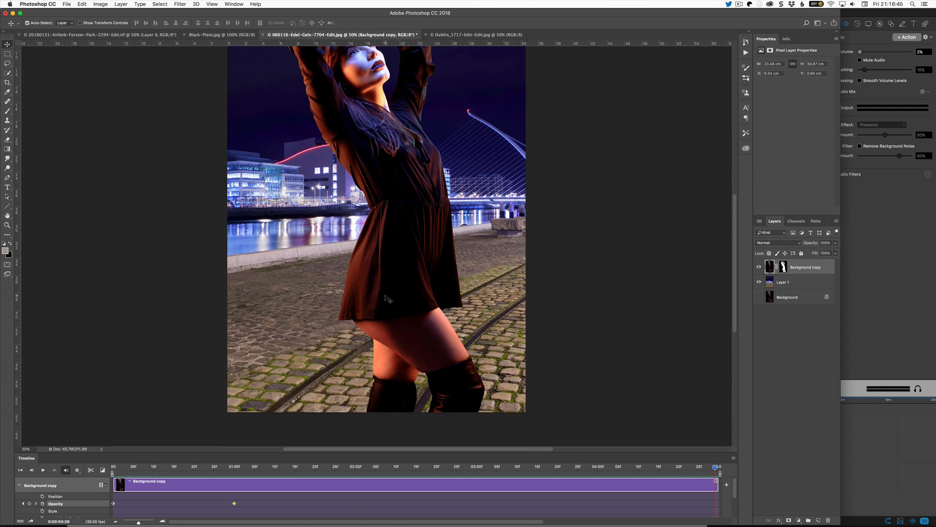
pyautogui.click(7, 83)
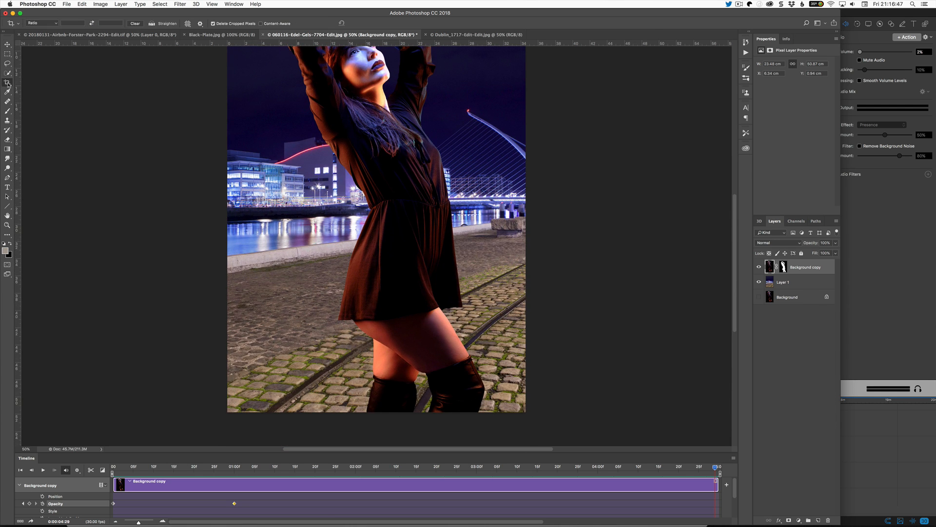
pyautogui.click(54, 26)
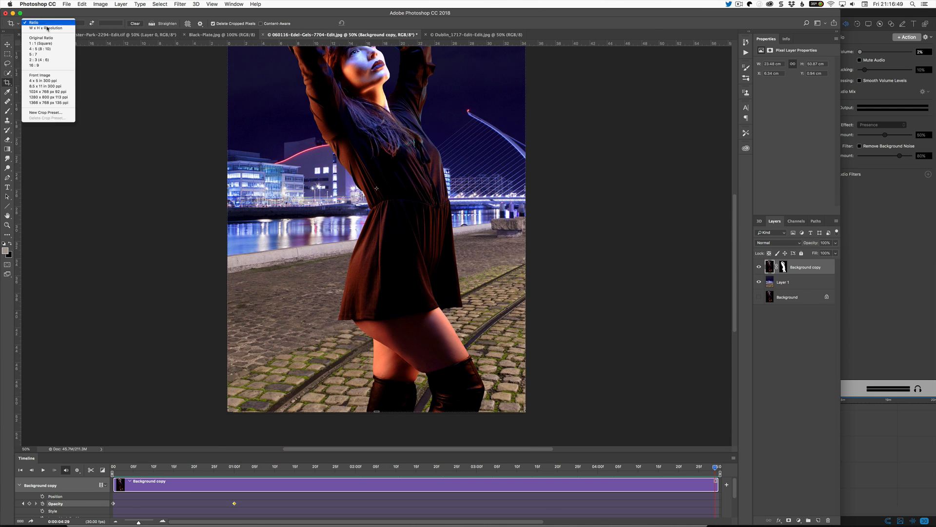
pyautogui.click(57, 65)
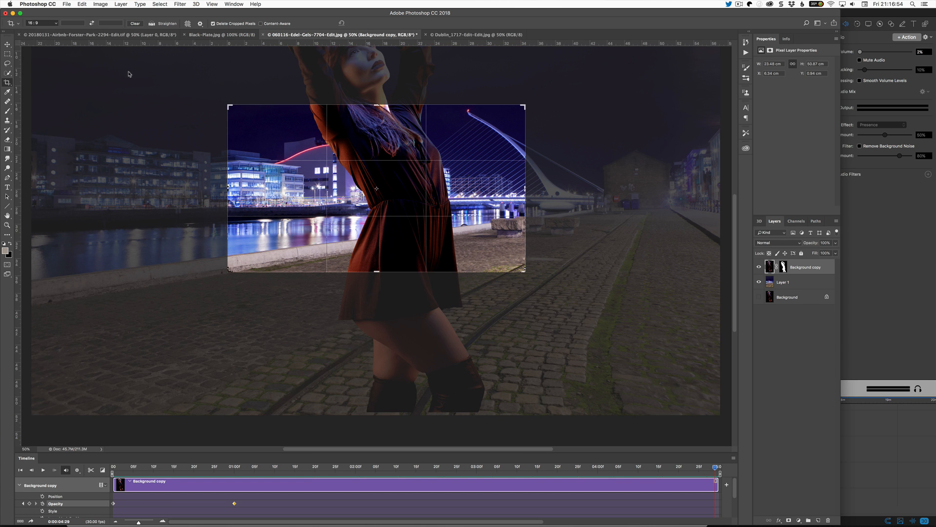
pyautogui.press('super+minus')
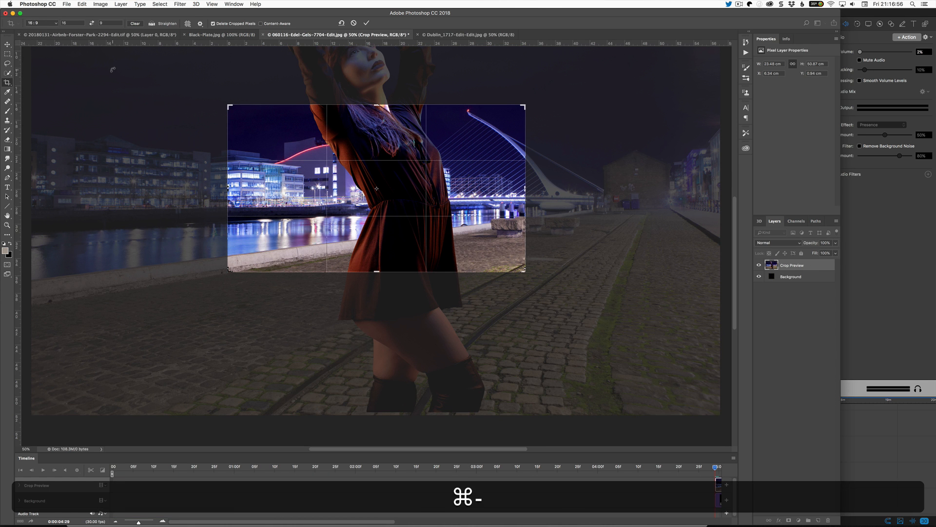
pyautogui.press('x')
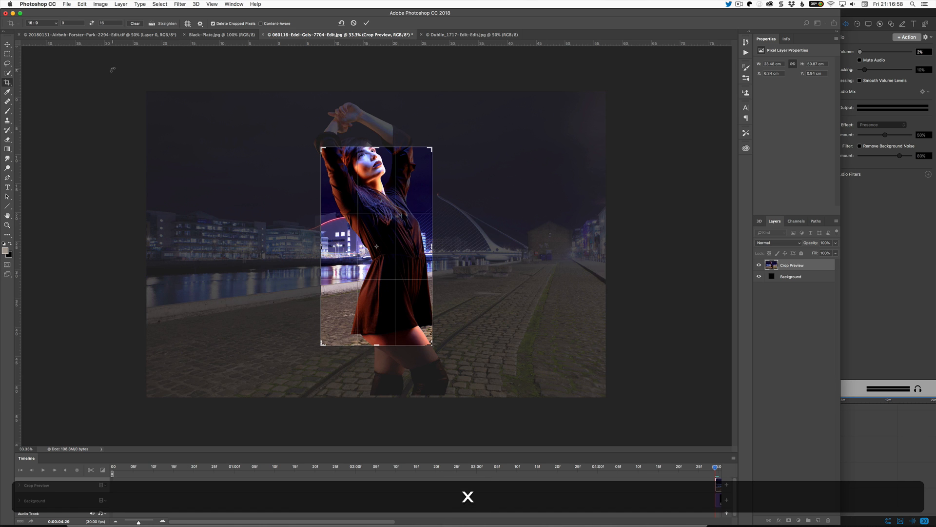
pyautogui.press('alt')
pyautogui.moveTo(429, 149); pyautogui.dragTo(476, 109)
pyautogui.press('Return')
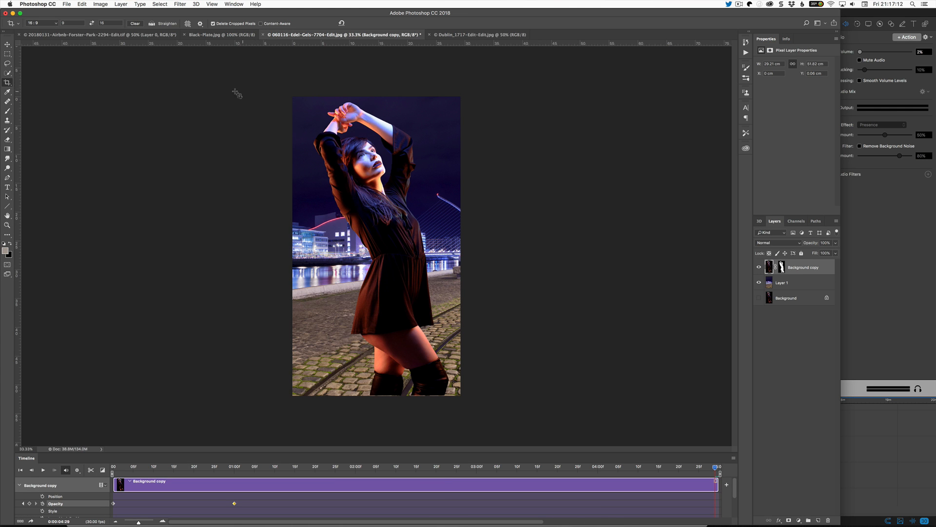
# Tighten the vertical crop slightly to trim the canvas edges, keeping the 9:16 ratio.
pyautogui.click(30, 521)
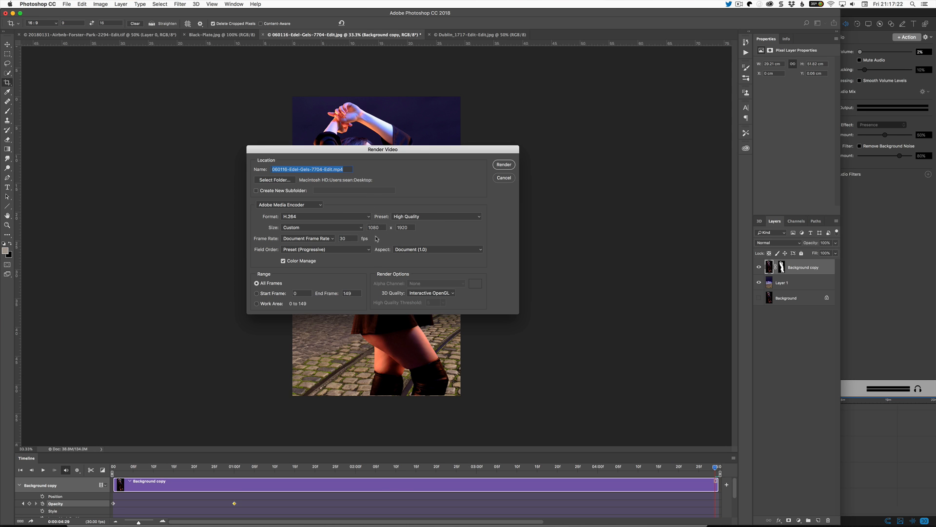
pyautogui.press('Escape')
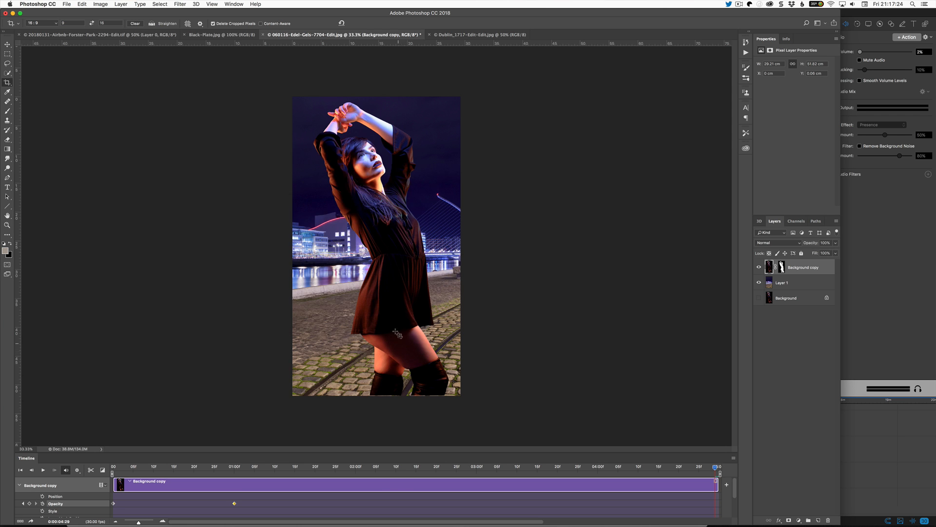
pyautogui.press('r')
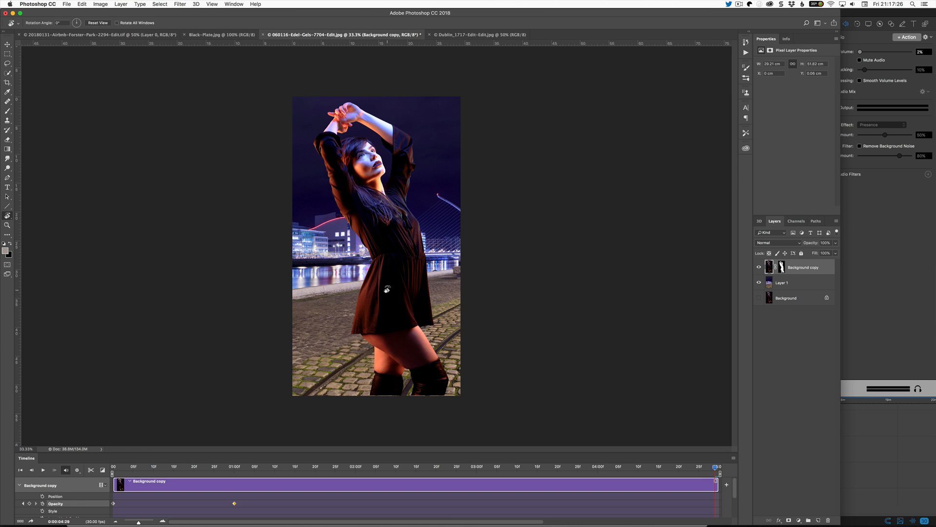
pyautogui.press('c')
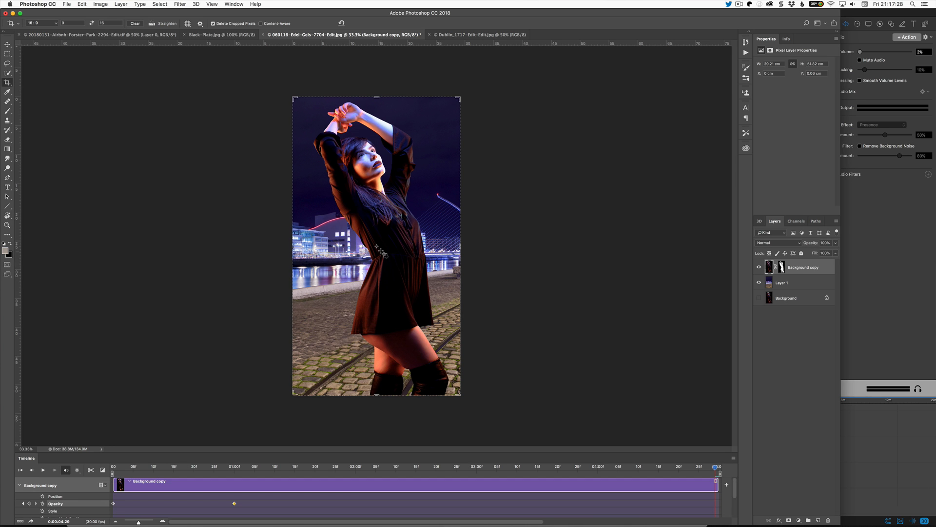
pyautogui.moveTo(376, 393); pyautogui.dragTo(376, 394)
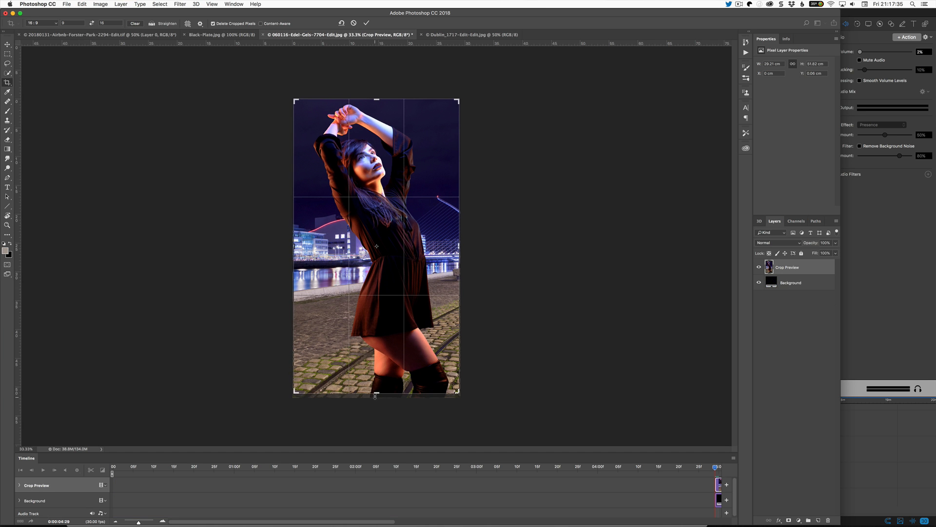
pyautogui.press('Return')
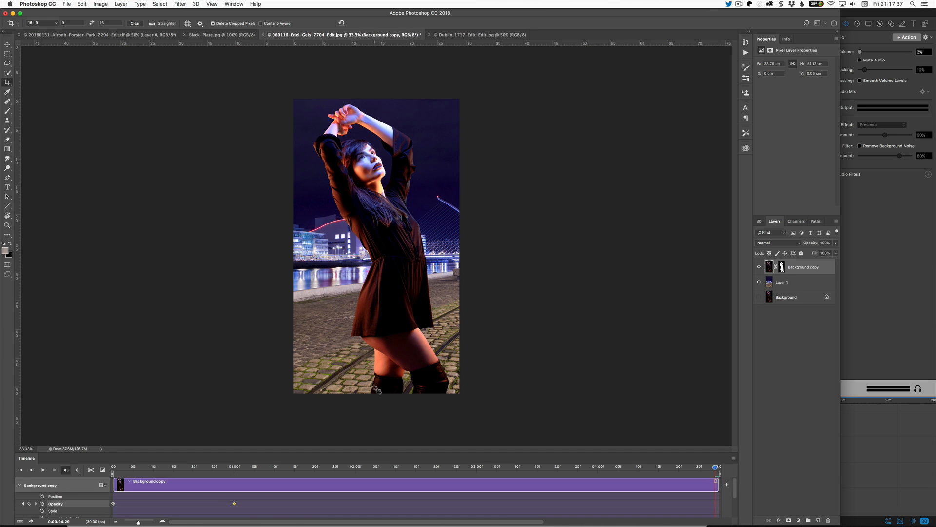
# Render the timeline as a 1080 x 1920 H.264 video named edel-dublin on the Desktop.
pyautogui.click(67, 4)
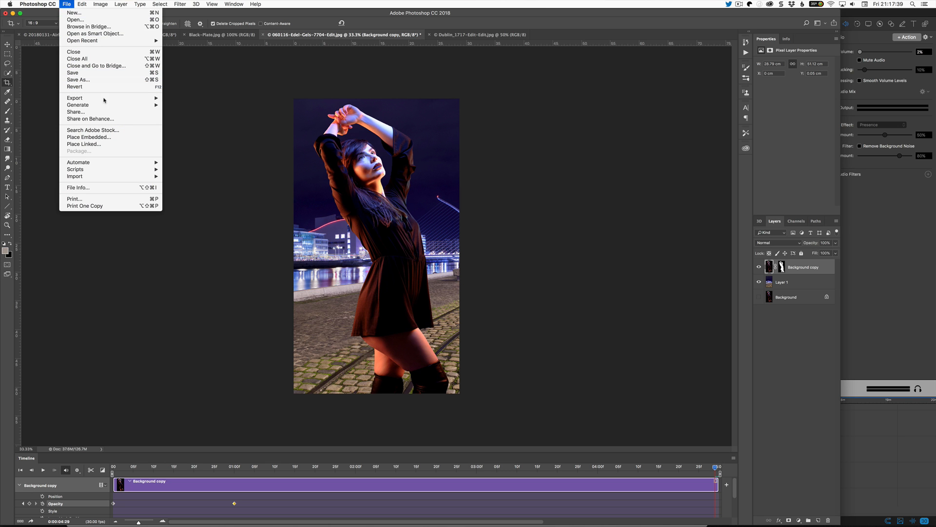
pyautogui.click(117, 276)
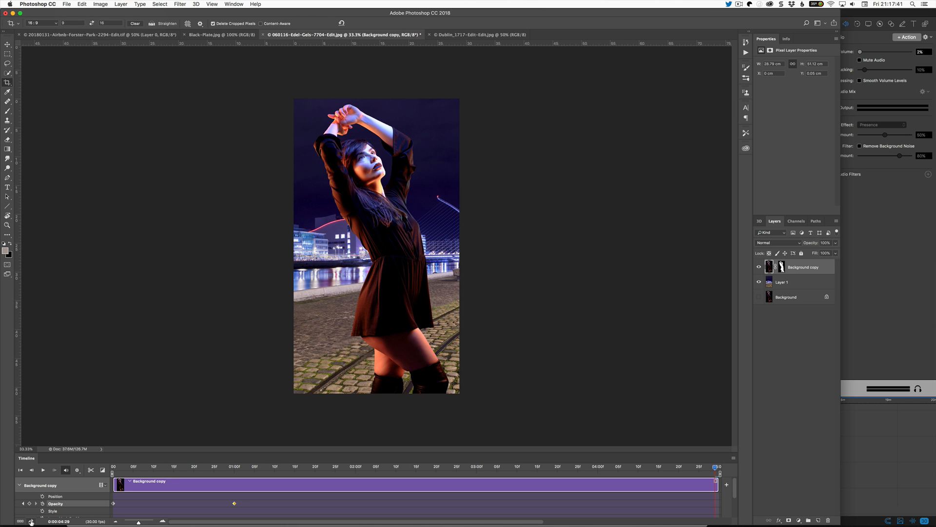
pyautogui.click(30, 521)
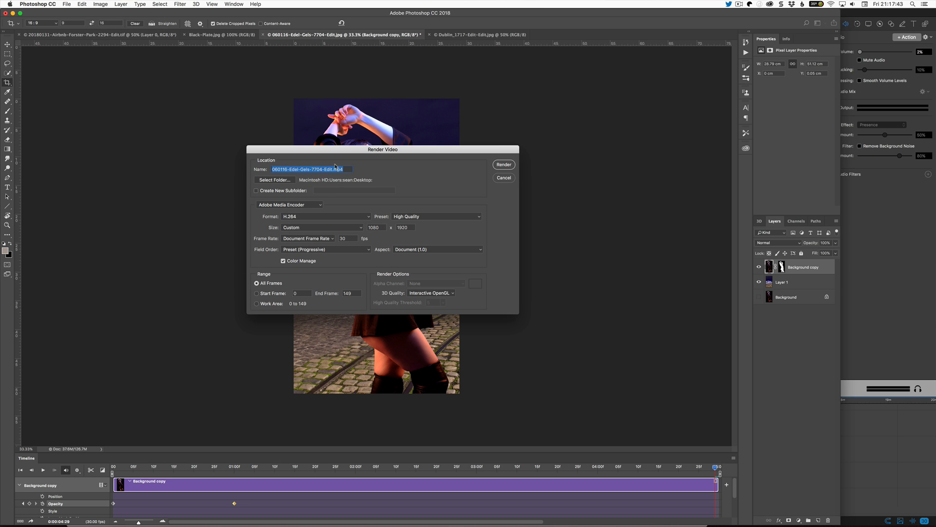
pyautogui.write('ede-')
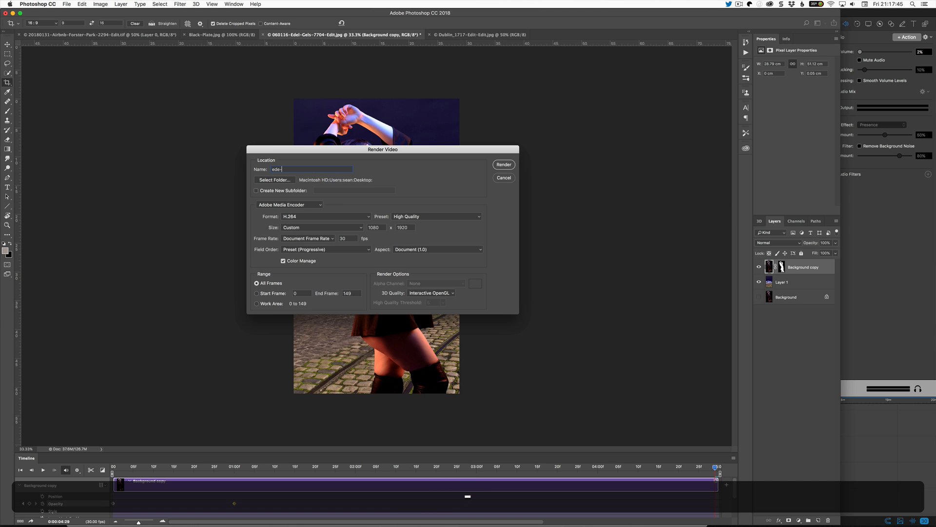
pyautogui.press('BackSpace')
pyautogui.write('l-dublin')
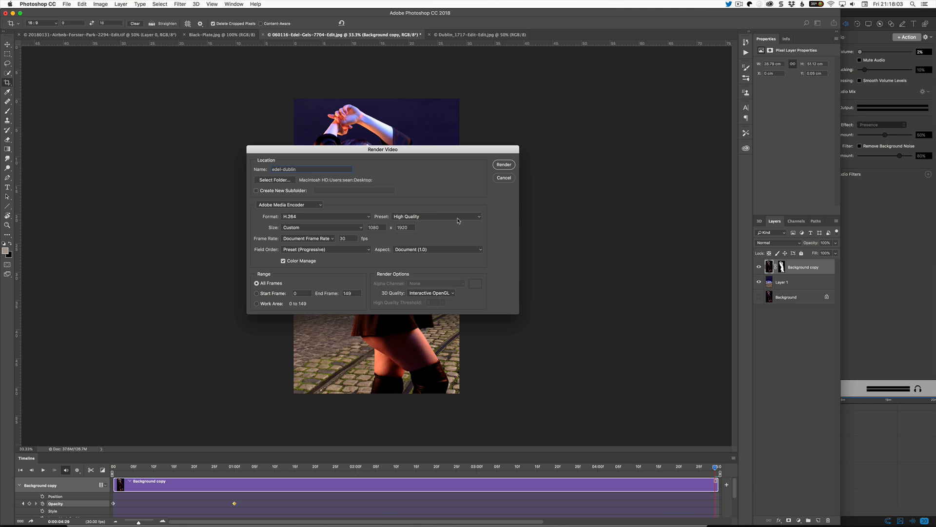
pyautogui.click(505, 166)
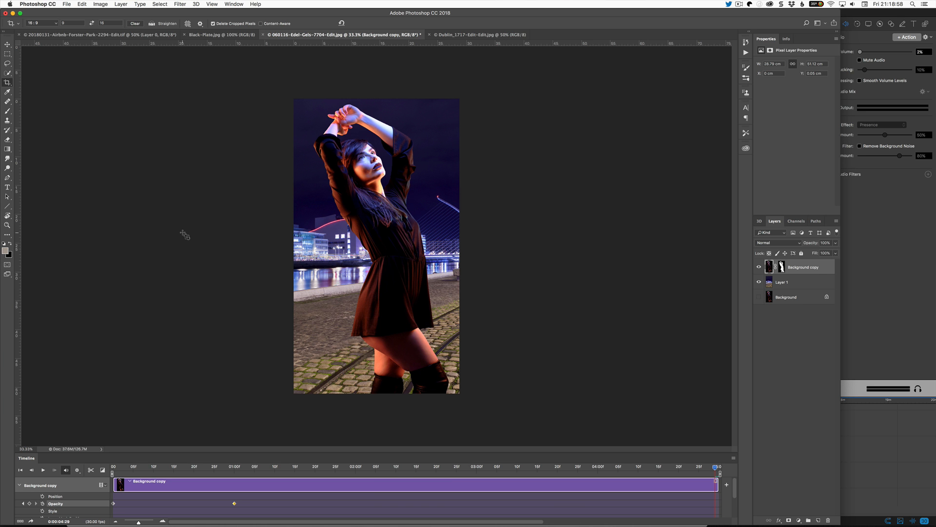
# Switch to Finder and preview the rendered edel-dublin.mp4 from the Desktop.
pyautogui.press('super+Tab')
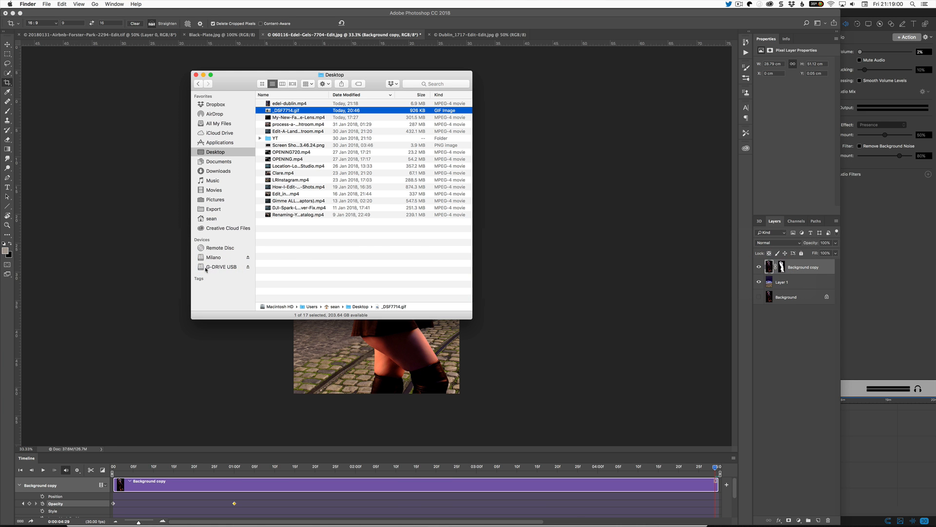
pyautogui.click(312, 104)
pyautogui.press('space')
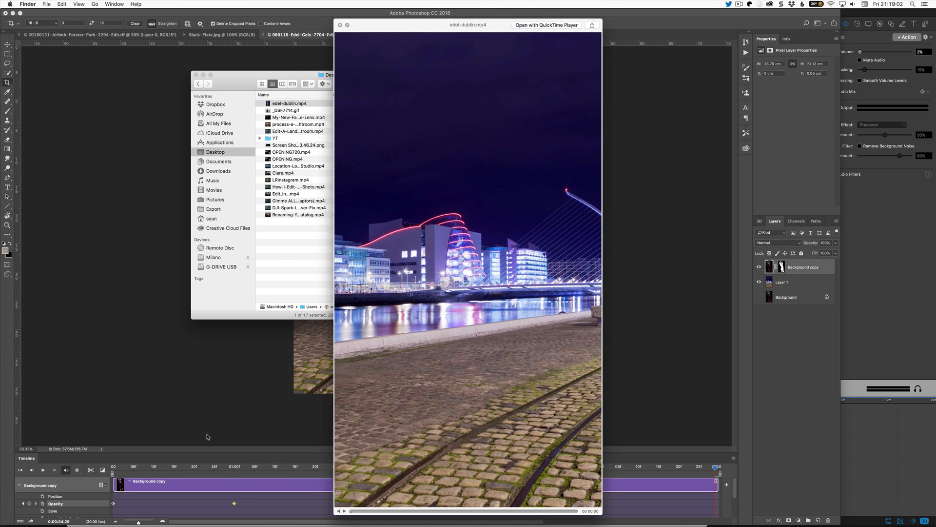